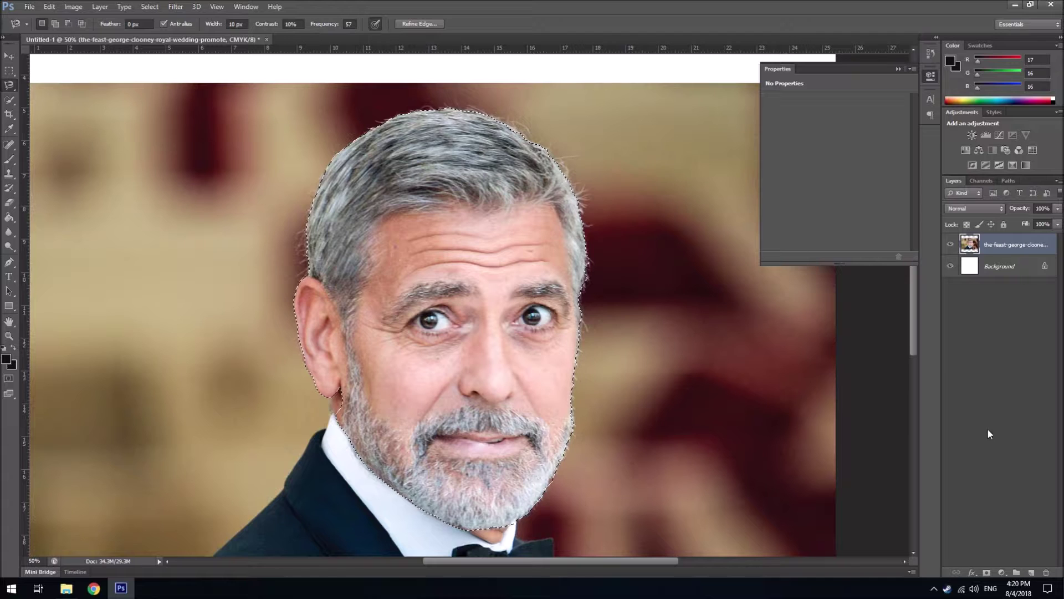
- Open the new fill or adjustment layer menu for the selected face
{"action": "left_click", "coordinate": [1003, 573]}
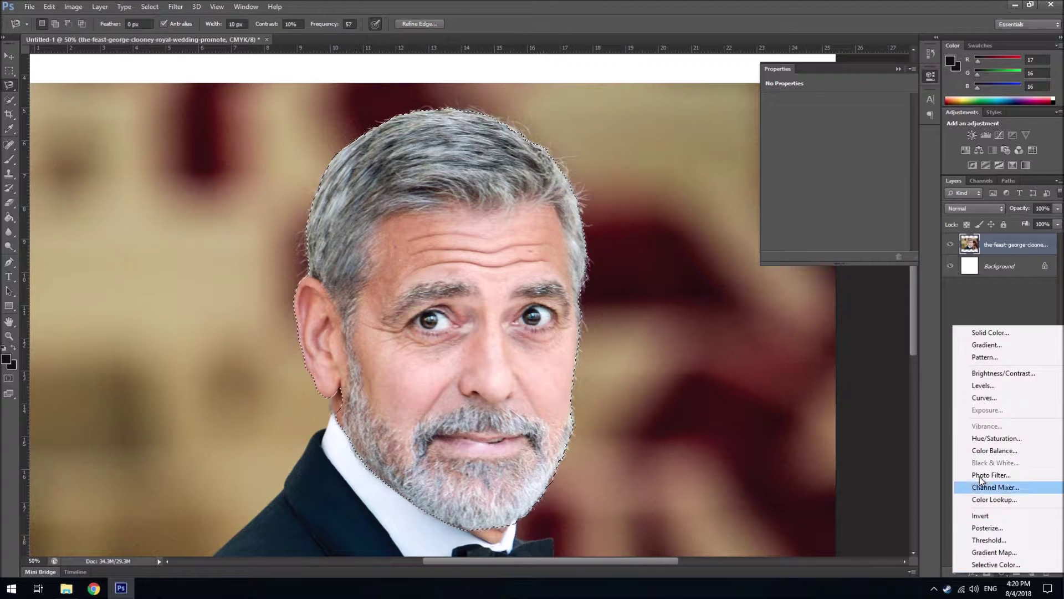
- Add a face-masked Hue/Saturation layer with Hue -121, then reload its mask as a selection
{"action": "left_click", "coordinate": [977, 440]}
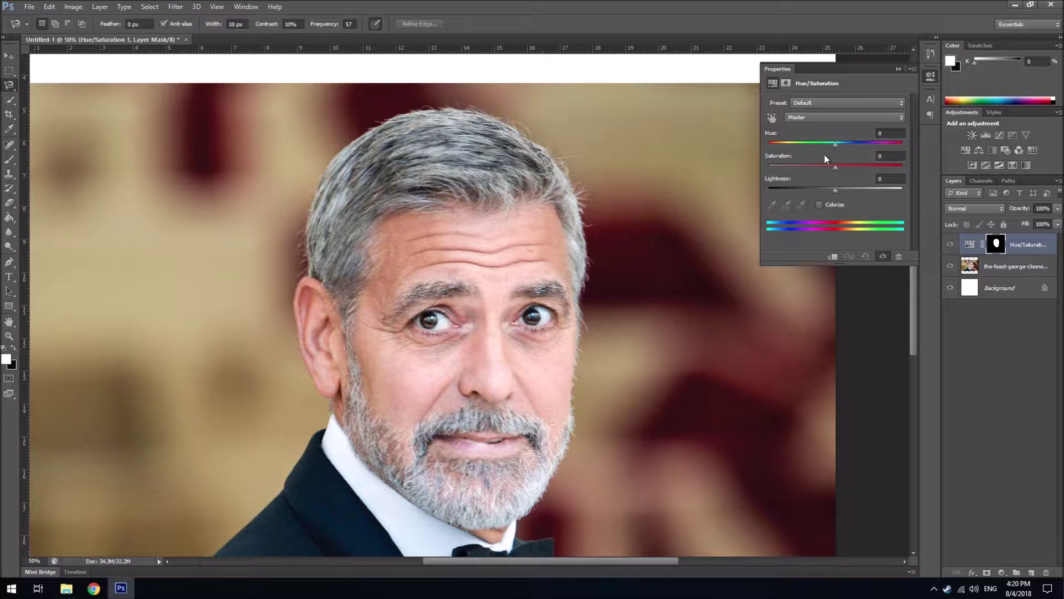
{"action": "left_click_drag", "start_coordinate": [836, 145], "coordinate": [780, 144]}
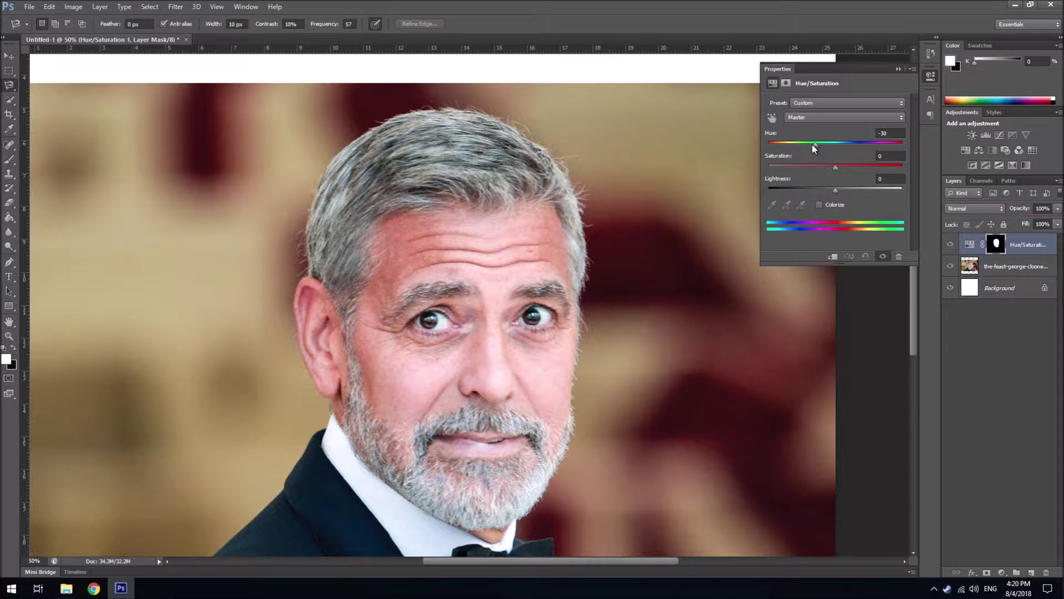
{"action": "left_click_drag", "start_coordinate": [781, 144], "coordinate": [784, 143]}
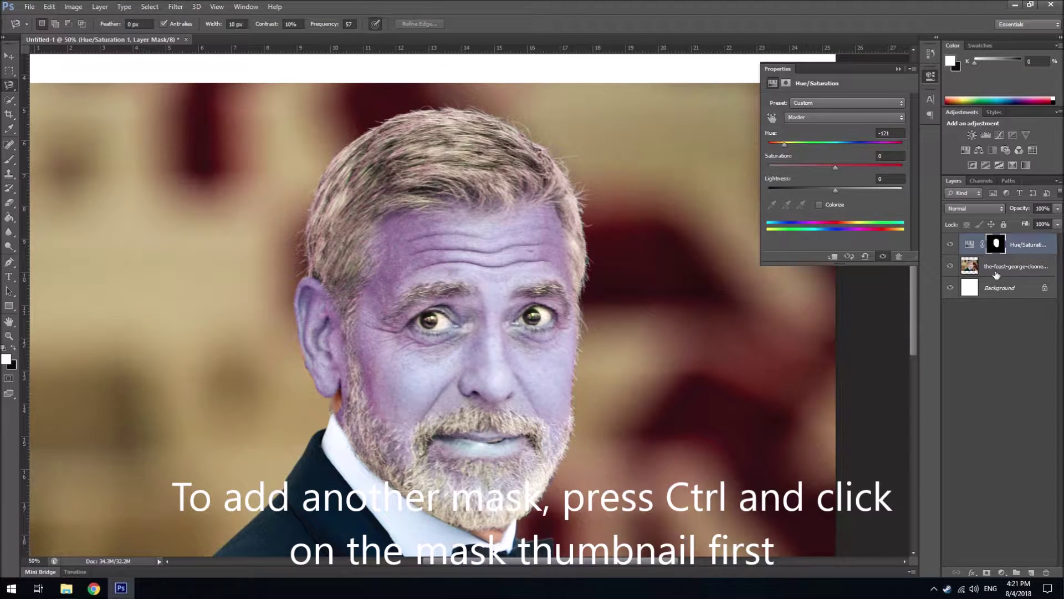
{"action": "left_click", "coordinate": [997, 245], "text": "ctrl"}
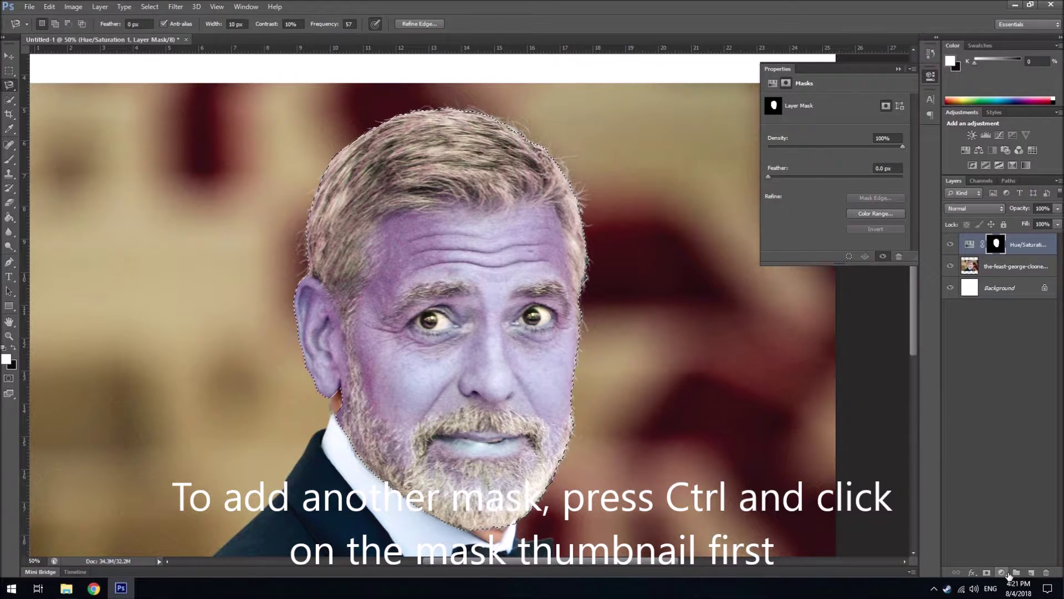
{"action": "left_click", "coordinate": [1002, 573]}
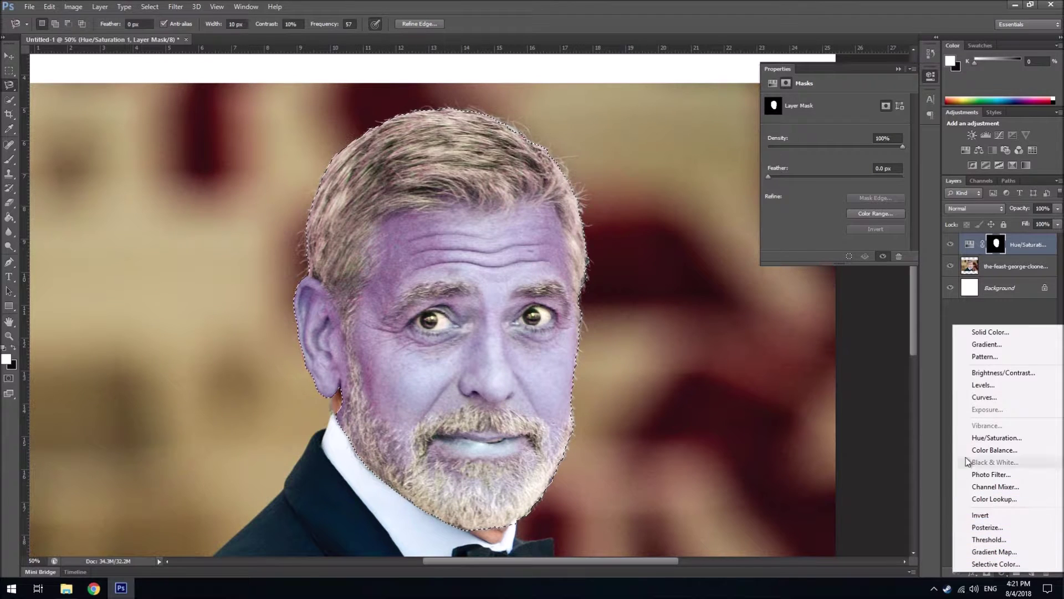
- Add a Brightness/Contrast layer at 125, toggle the Hue/Saturation tint off and on, and add Levels
{"action": "left_click", "coordinate": [970, 373]}
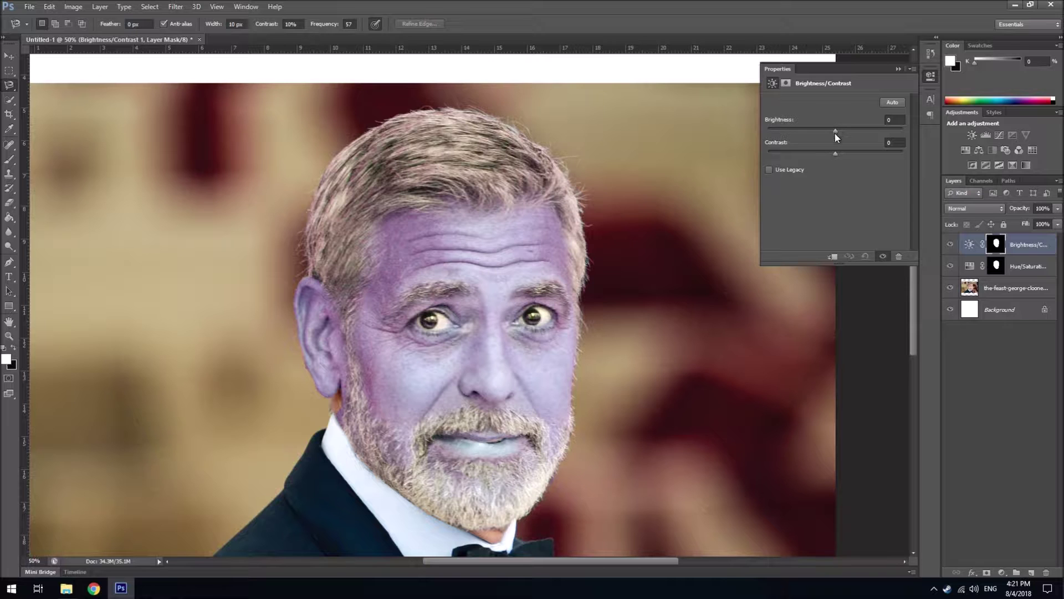
{"action": "left_click_drag", "start_coordinate": [835, 131], "coordinate": [891, 129]}
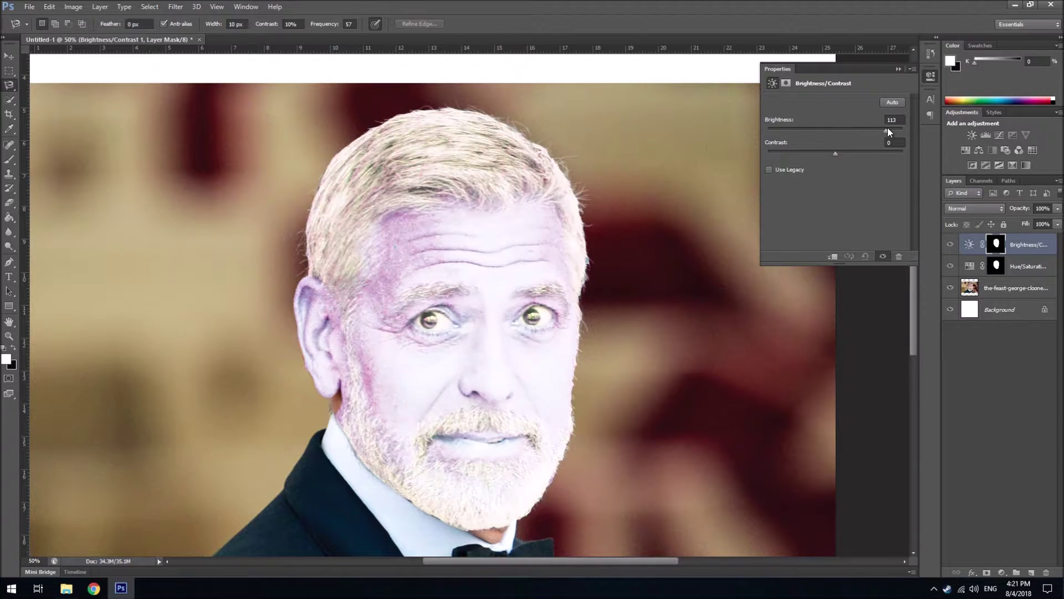
{"action": "left_click", "coordinate": [951, 267]}
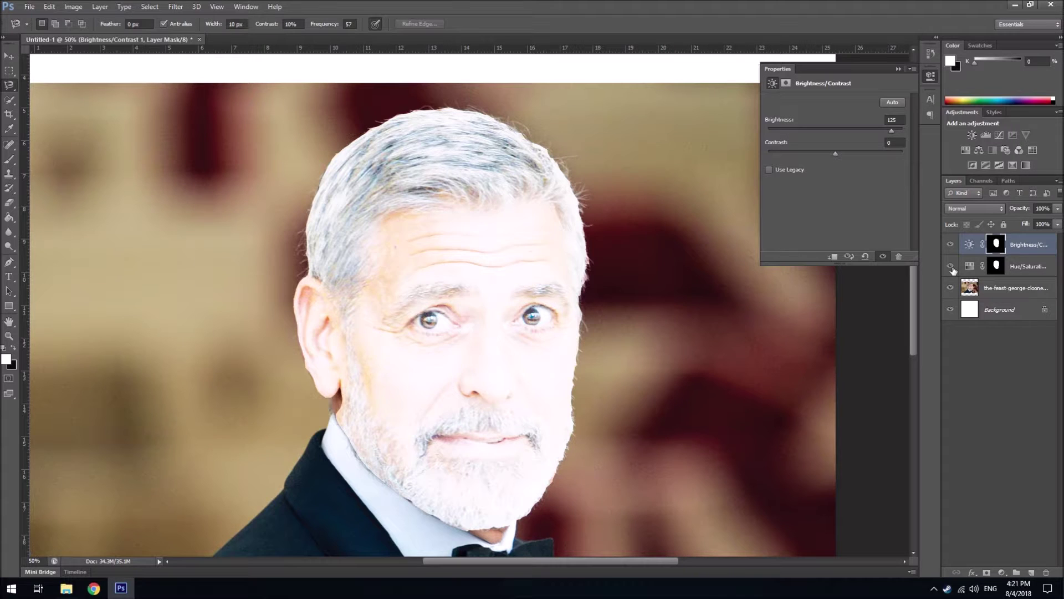
{"action": "left_click", "coordinate": [951, 266]}
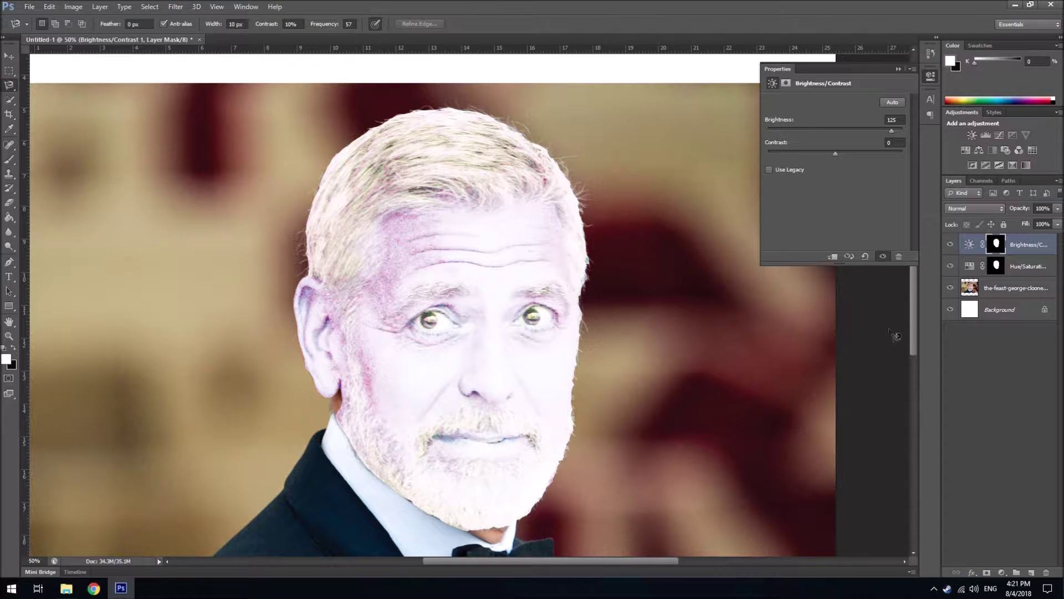
{"action": "left_click", "coordinate": [1001, 573]}
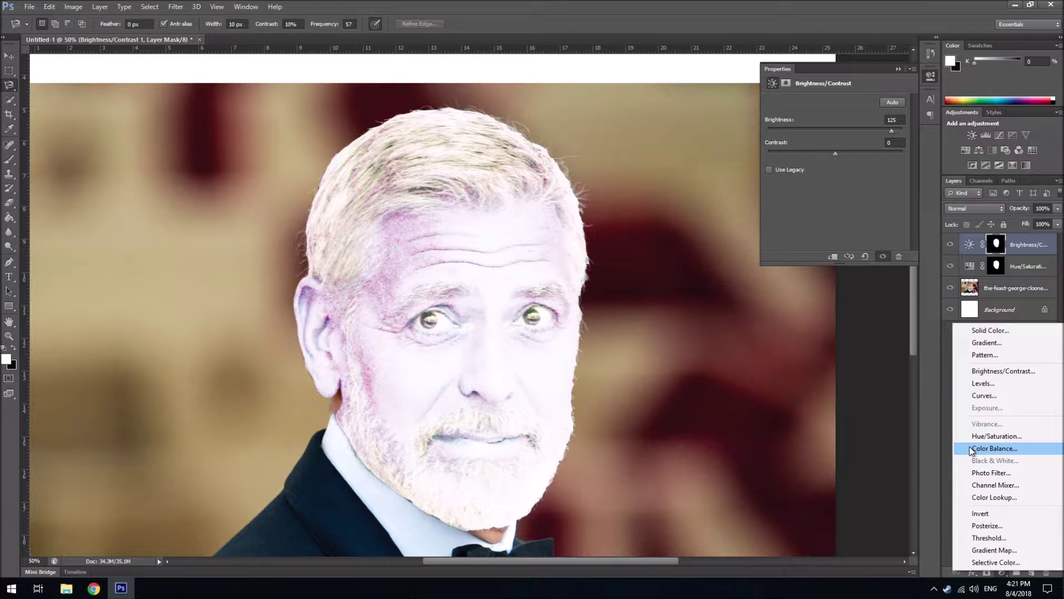
{"action": "left_click", "coordinate": [972, 387]}
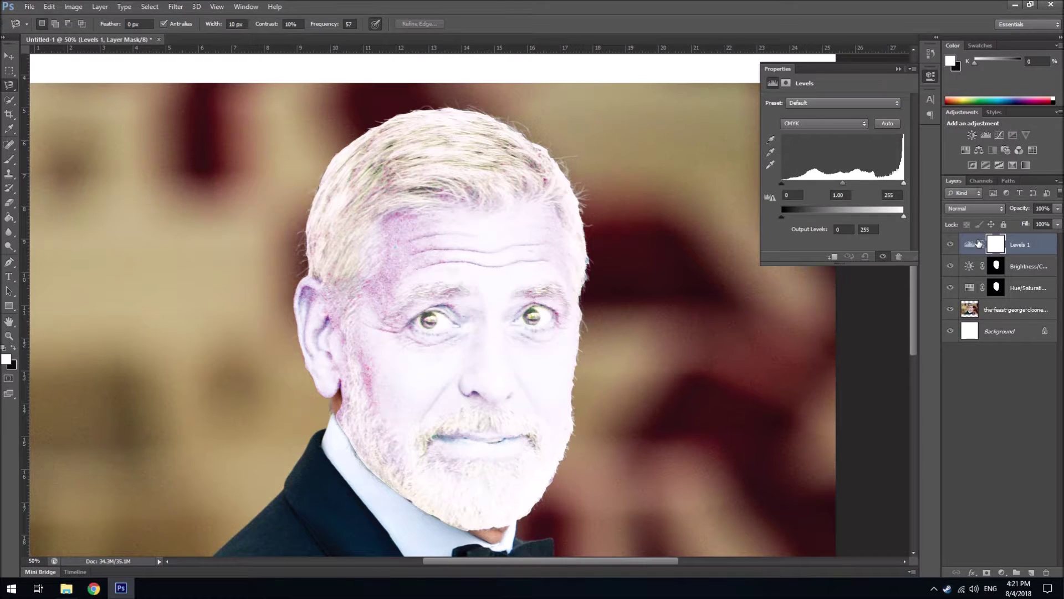
- Delete the unmasked Levels 1 layer
{"action": "right_click", "coordinate": [979, 243]}
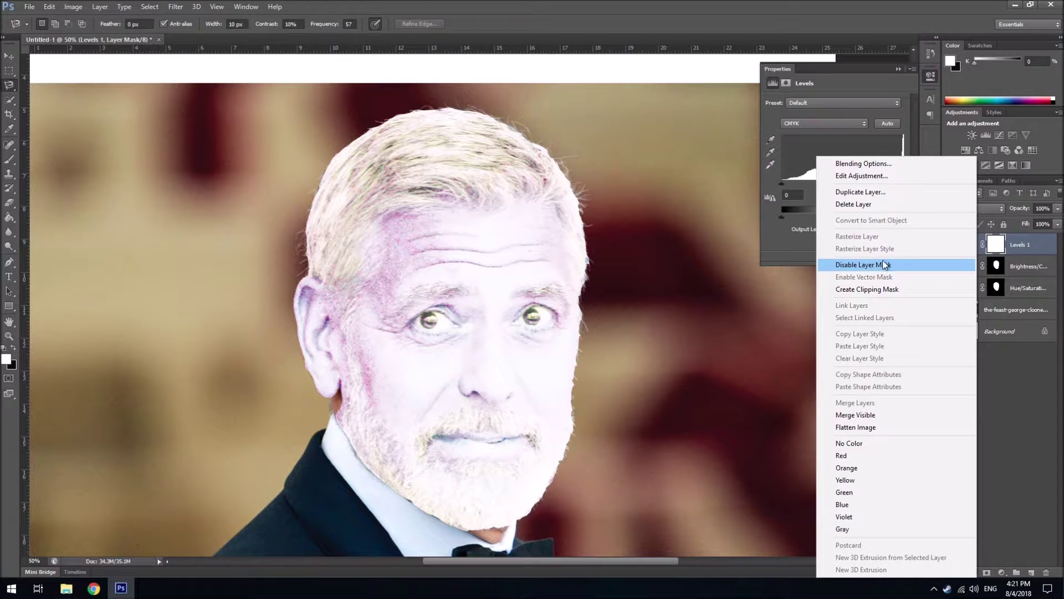
{"action": "left_click", "coordinate": [882, 205]}
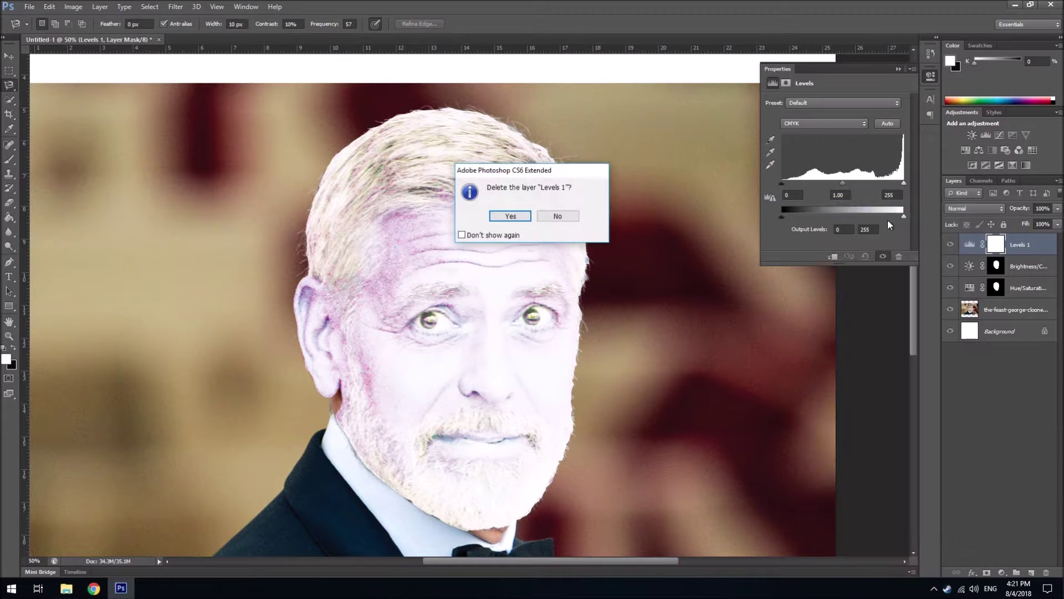
{"action": "left_click", "coordinate": [510, 216]}
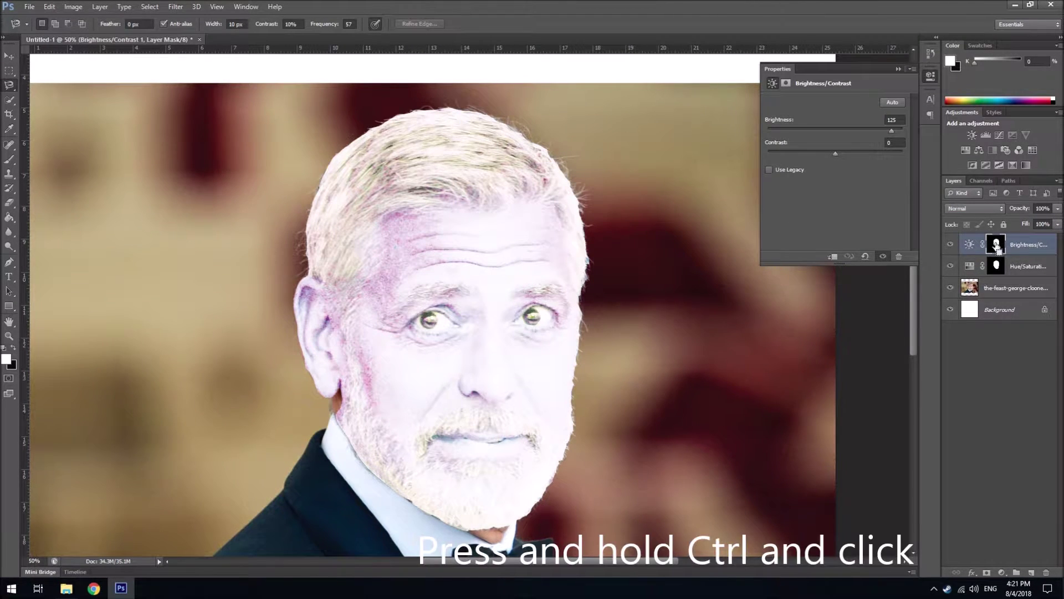
- Add a face-masked Levels layer with lowered white output, then hide it
{"action": "left_click", "coordinate": [1003, 249], "text": "ctrl"}
{"action": "left_click", "coordinate": [1001, 572]}
{"action": "left_click", "coordinate": [957, 381]}
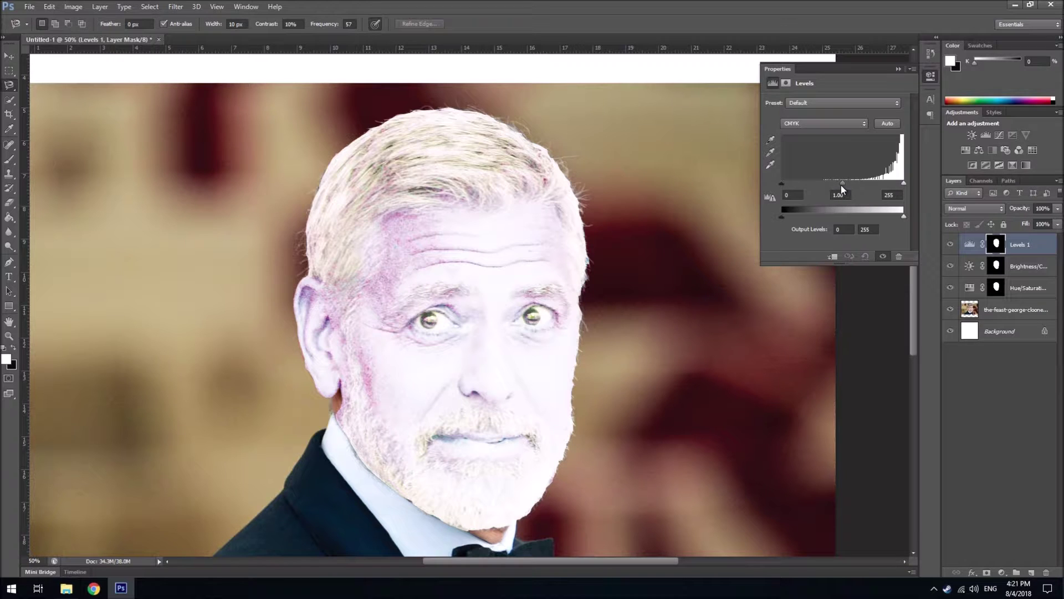
{"action": "mouse_move", "coordinate": [904, 216]}
{"action": "left_mouse_down"}
{"action": "mouse_move", "coordinate": [846, 218]}
{"action": "mouse_move", "coordinate": [908, 220]}
{"action": "left_mouse_up"}
{"action": "left_click", "coordinate": [950, 245]}
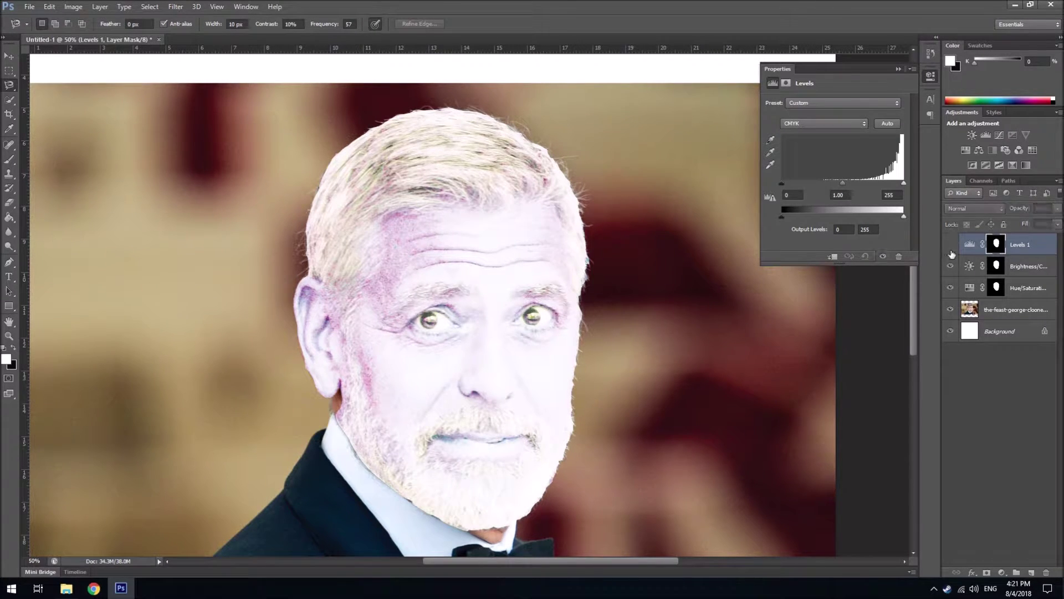
- Hide Brightness/Contrast and set up the Brush tool with black as foreground
{"action": "left_click", "coordinate": [950, 266]}
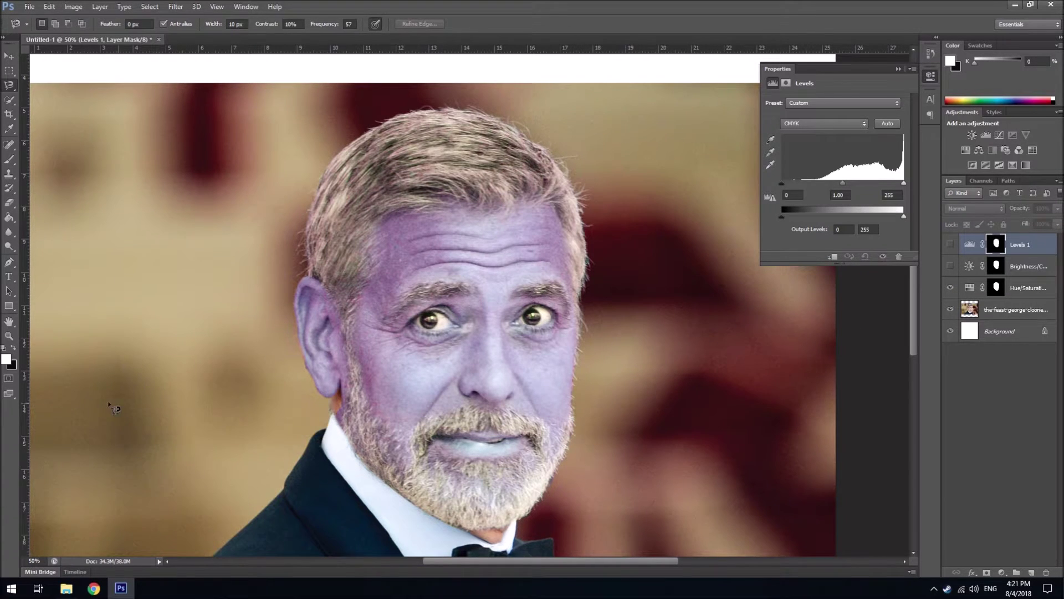
{"action": "left_click", "coordinate": [15, 348]}
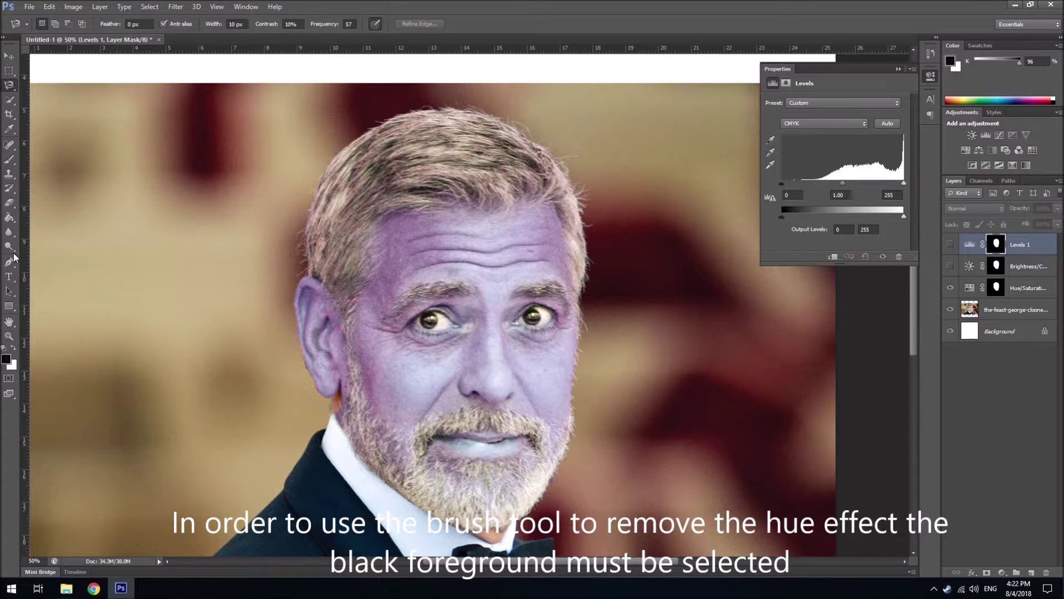
{"action": "left_click", "coordinate": [7, 163]}
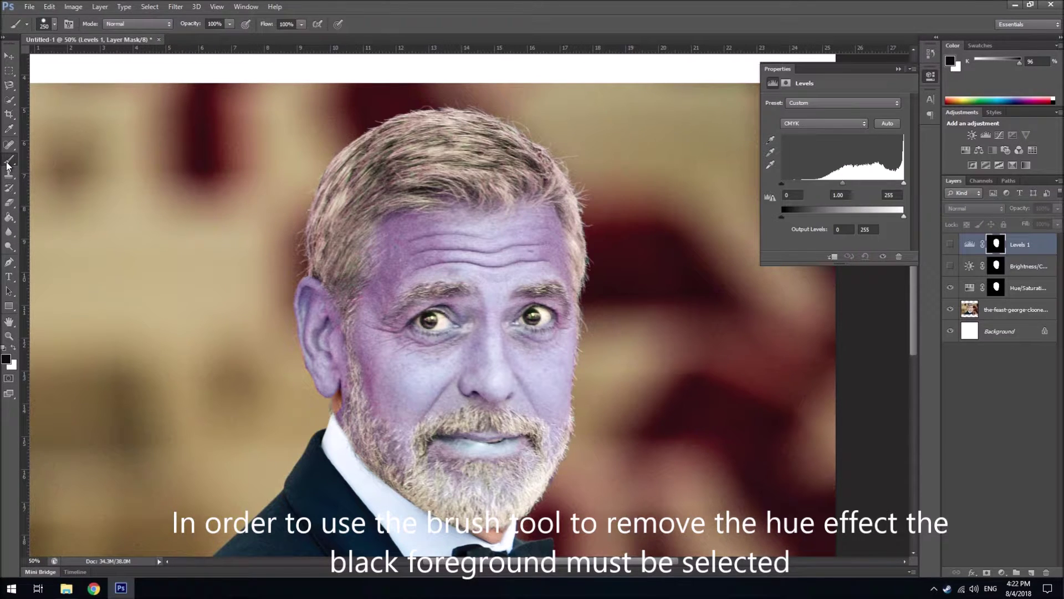
{"action": "left_click", "coordinate": [42, 159]}
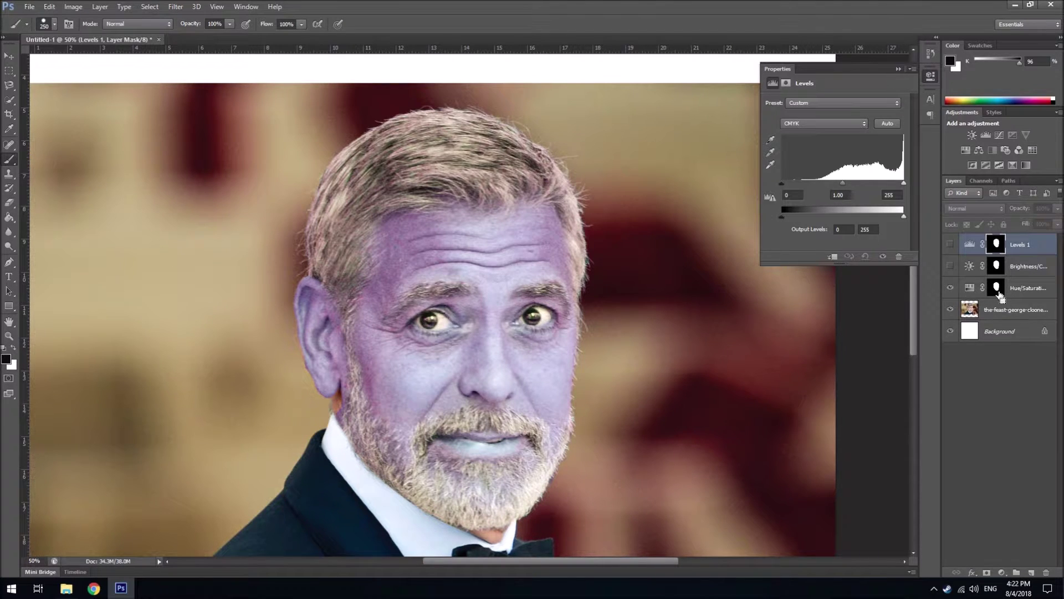
- Paint black over the face on the Hue/Saturation mask and fill the selection black
{"action": "left_click", "coordinate": [998, 289], "text": "ctrl"}
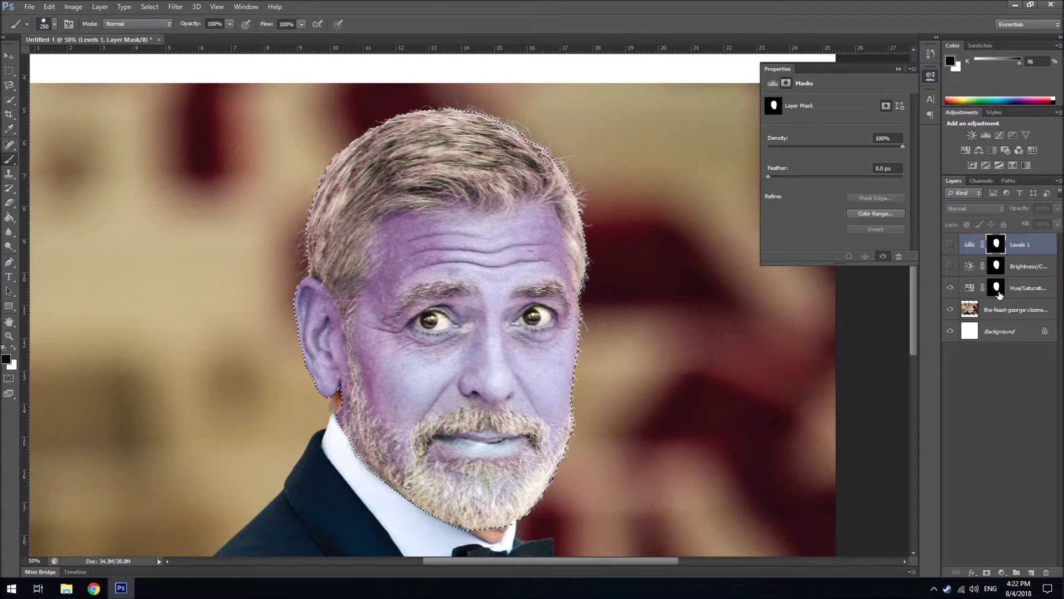
{"action": "left_click", "coordinate": [998, 288]}
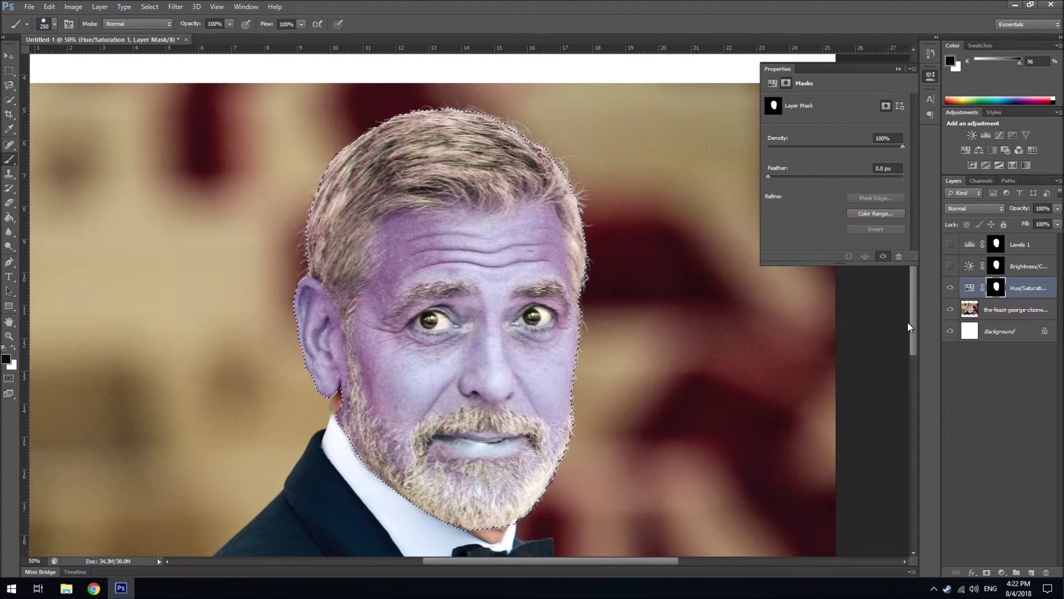
{"action": "mouse_move", "coordinate": [513, 221]}
{"action": "left_mouse_down"}
{"action": "mouse_move", "coordinate": [364, 222]}
{"action": "mouse_move", "coordinate": [321, 189]}
{"action": "mouse_move", "coordinate": [465, 192]}
{"action": "mouse_move", "coordinate": [298, 211]}
{"action": "left_mouse_up"}
{"action": "left_click_drag", "start_coordinate": [474, 138], "coordinate": [491, 138]}
{"action": "mouse_move", "coordinate": [544, 284]}
{"action": "left_mouse_down"}
{"action": "mouse_move", "coordinate": [441, 482]}
{"action": "mouse_move", "coordinate": [384, 400]}
{"action": "mouse_move", "coordinate": [448, 218]}
{"action": "mouse_move", "coordinate": [371, 337]}
{"action": "mouse_move", "coordinate": [240, 364]}
{"action": "mouse_move", "coordinate": [336, 318]}
{"action": "mouse_move", "coordinate": [372, 408]}
{"action": "left_mouse_up"}
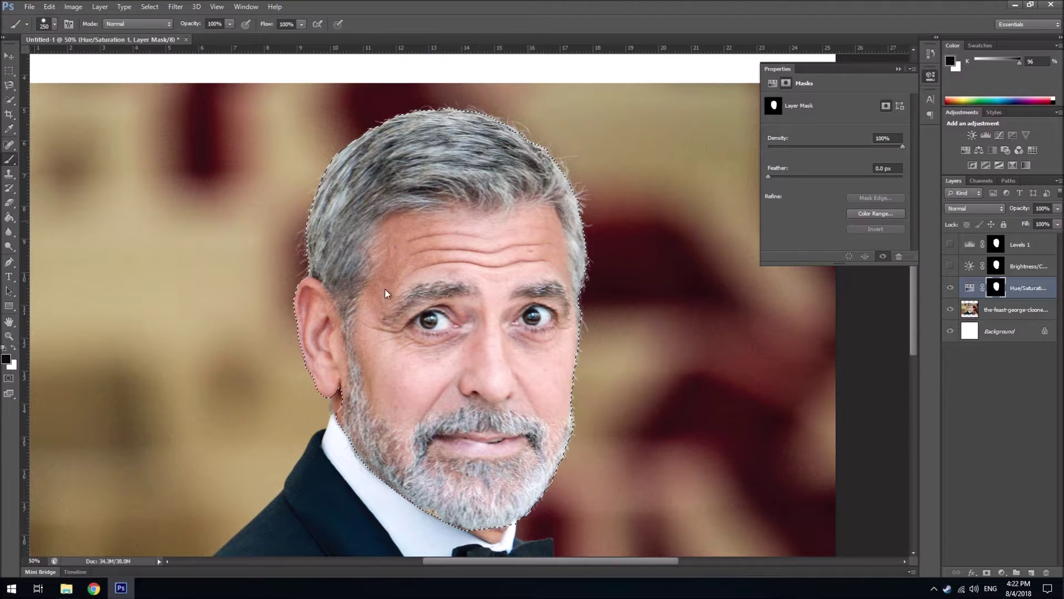
{"action": "key", "text": "alt+BackSpace"}
- Switch to white and brush the purple tint back across the eyes
{"action": "left_click", "coordinate": [14, 349]}
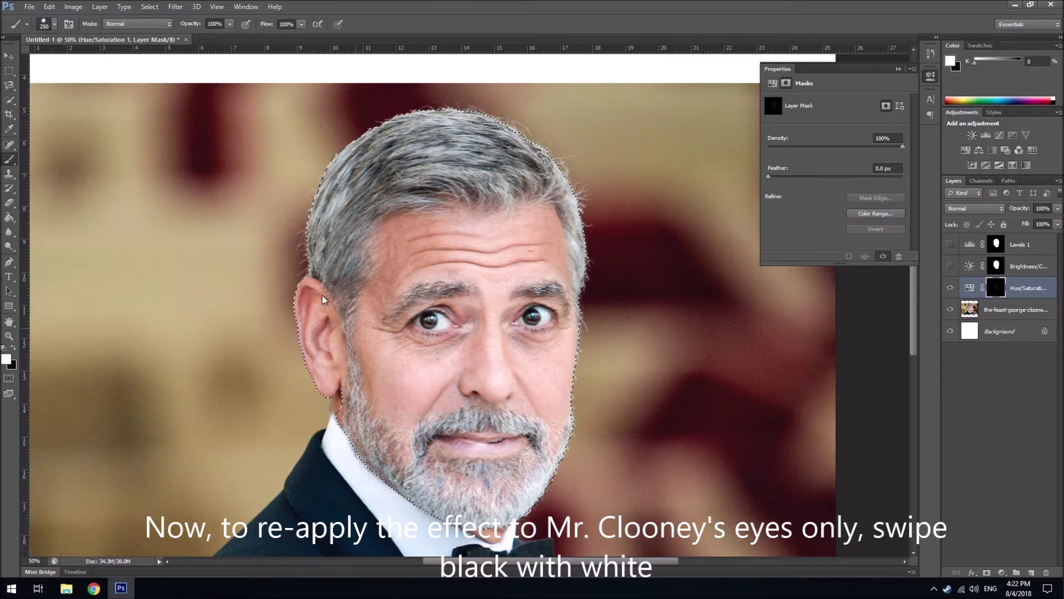
{"action": "mouse_move", "coordinate": [392, 285]}
{"action": "left_mouse_down"}
{"action": "mouse_move", "coordinate": [514, 291]}
{"action": "mouse_move", "coordinate": [362, 282]}
{"action": "left_mouse_up"}
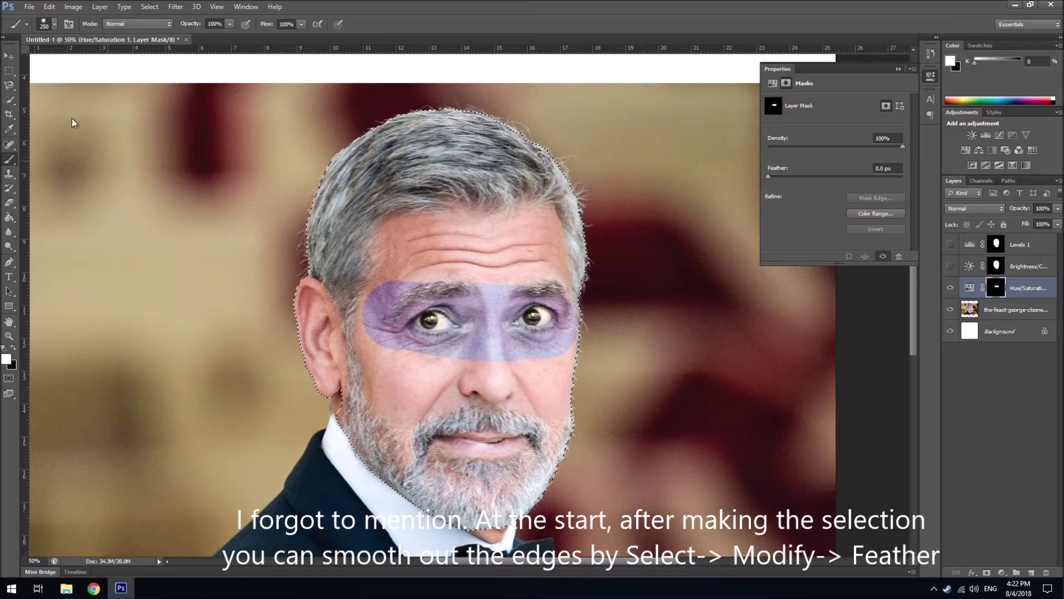
- Feather the face selection by 15 pixels via Select > Modify > Feather
{"action": "left_click", "coordinate": [150, 6]}
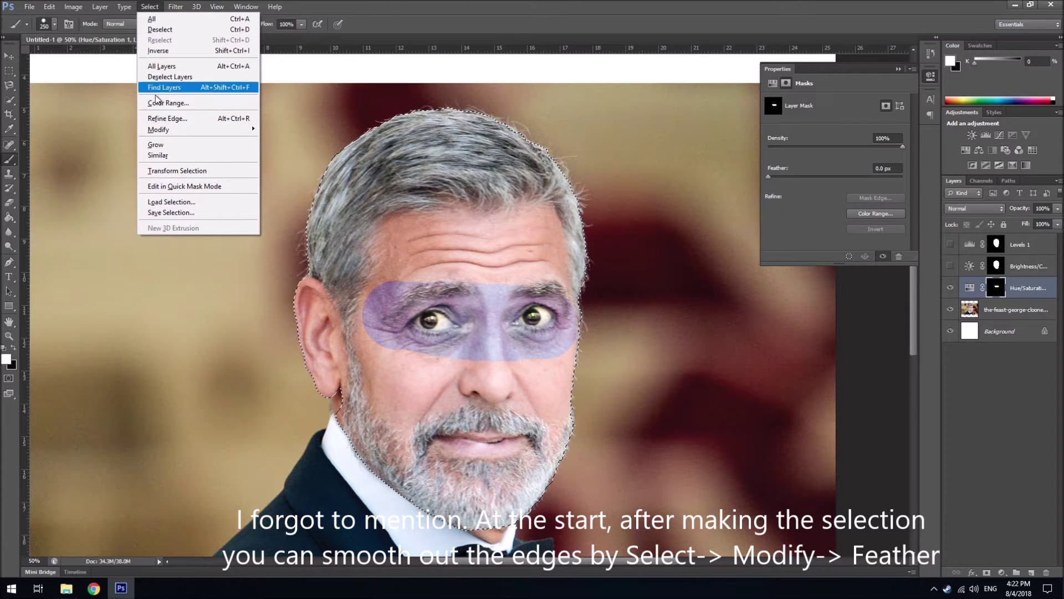
{"action": "mouse_move", "coordinate": [158, 129]}
{"action": "left_click", "coordinate": [279, 171]}
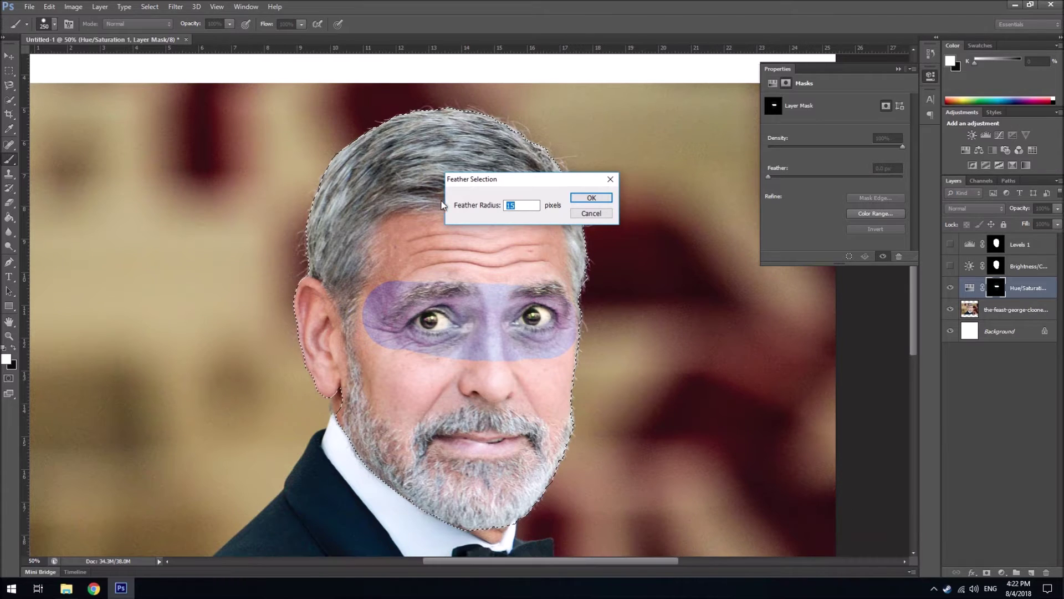
{"action": "key", "text": "Return"}
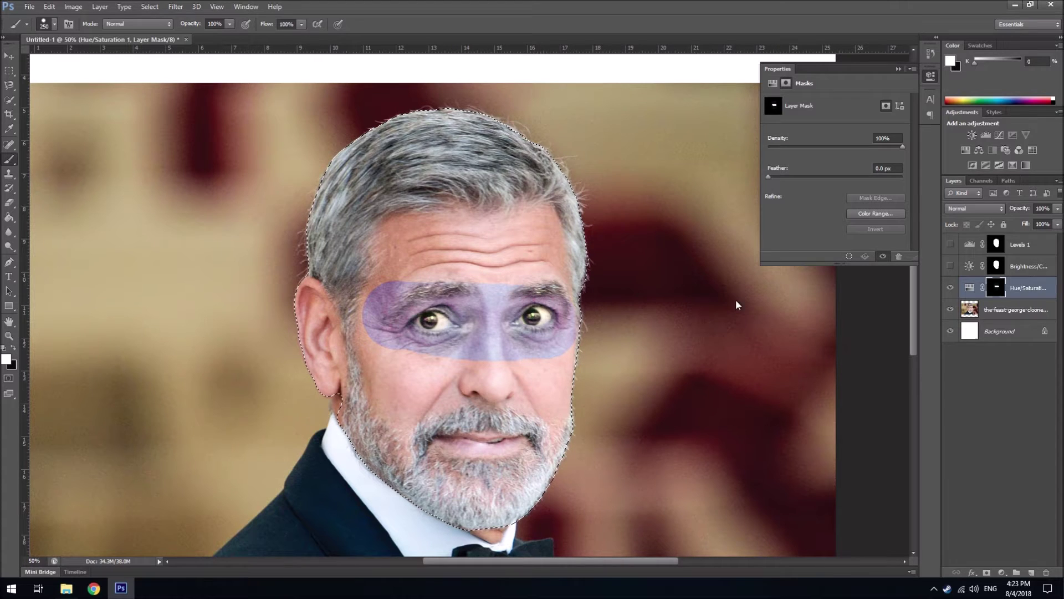
- Select the portrait photo layer and nudge it slightly with the Move tool
{"action": "left_click", "coordinate": [997, 318]}
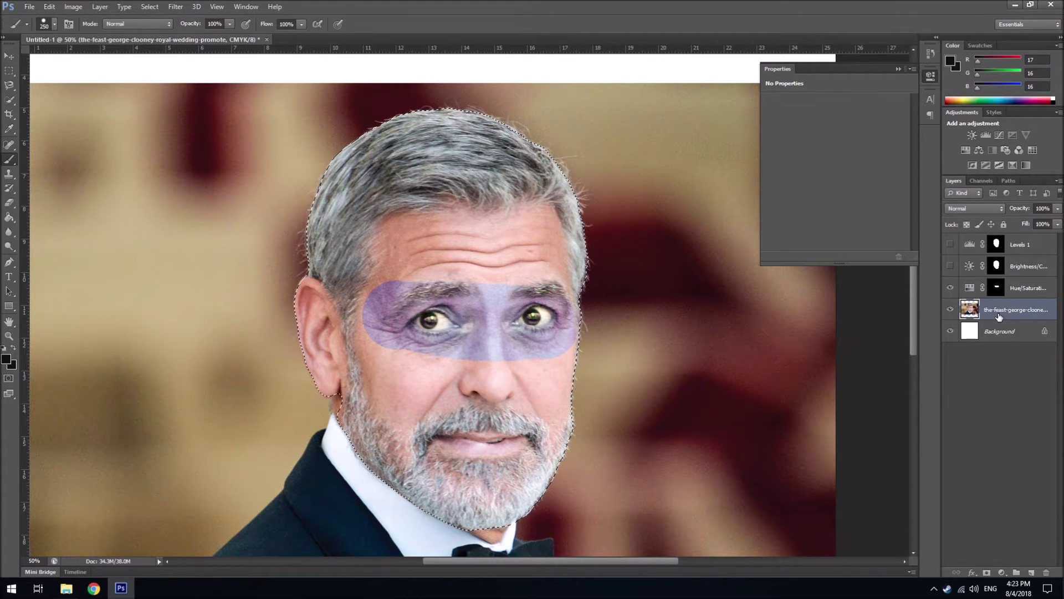
{"action": "left_click", "coordinate": [9, 56]}
{"action": "mouse_move", "coordinate": [391, 204]}
{"action": "left_mouse_down"}
{"action": "mouse_move", "coordinate": [426, 218]}
{"action": "mouse_move", "coordinate": [391, 205]}
{"action": "left_mouse_up"}
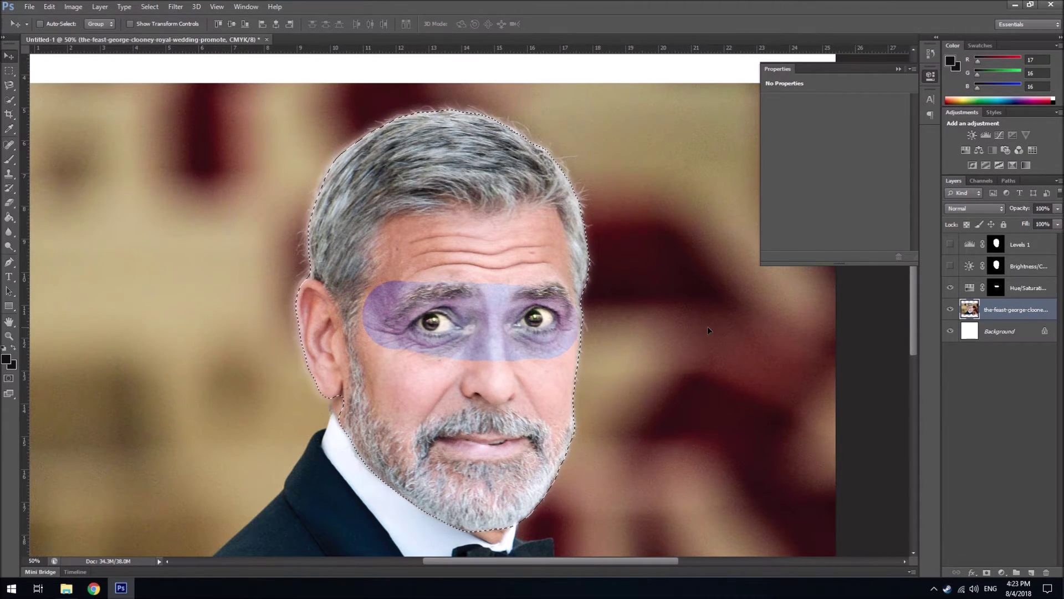
- On the Hue/Saturation mask, brush black to erase the purple band across the eyes
{"action": "left_click", "coordinate": [1029, 289]}
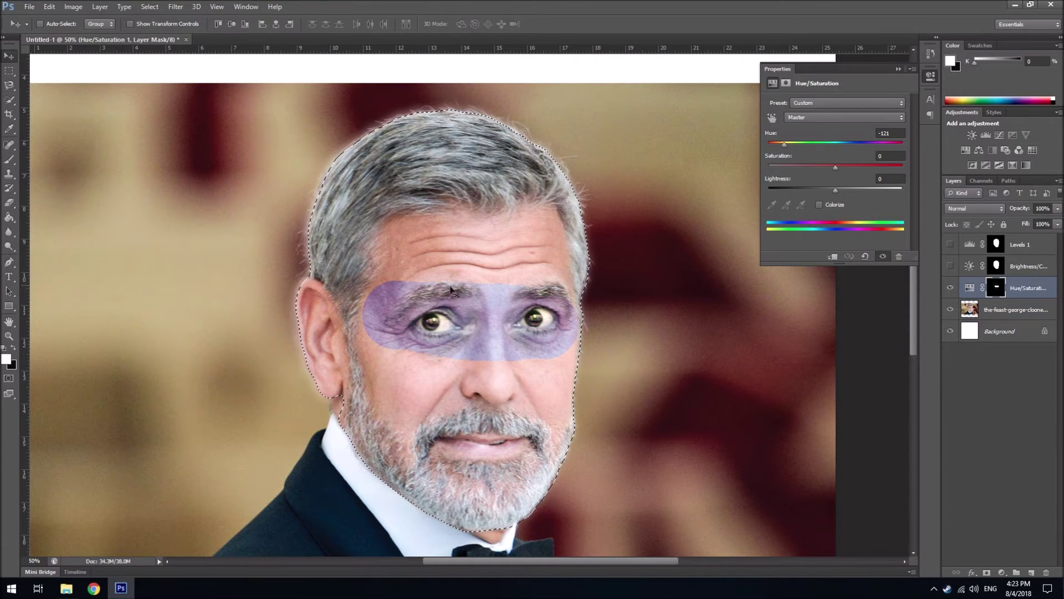
{"action": "left_click", "coordinate": [14, 347]}
{"action": "left_click", "coordinate": [10, 129]}
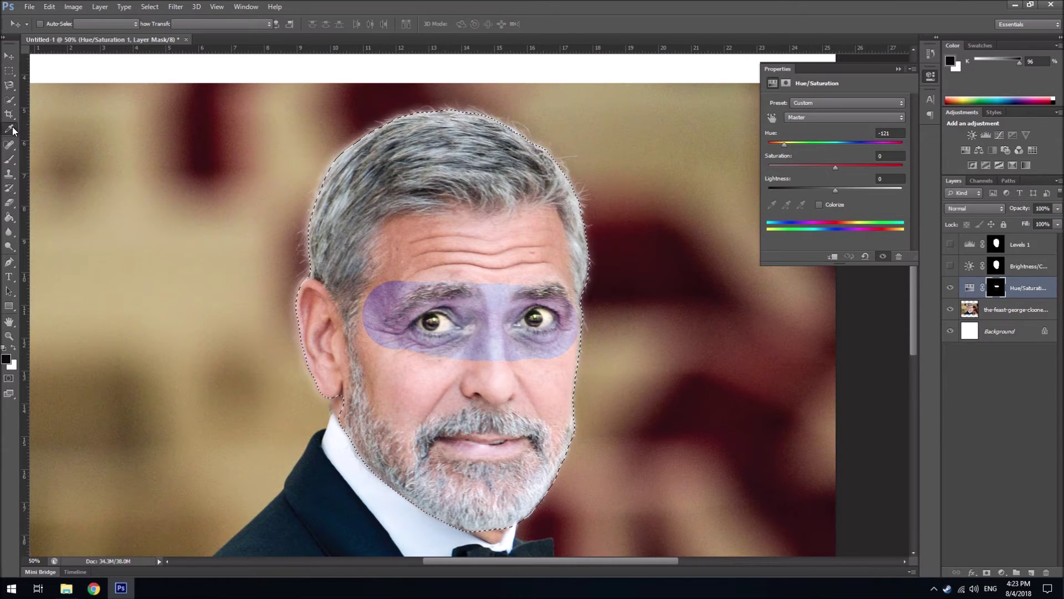
{"action": "right_click", "coordinate": [12, 129]}
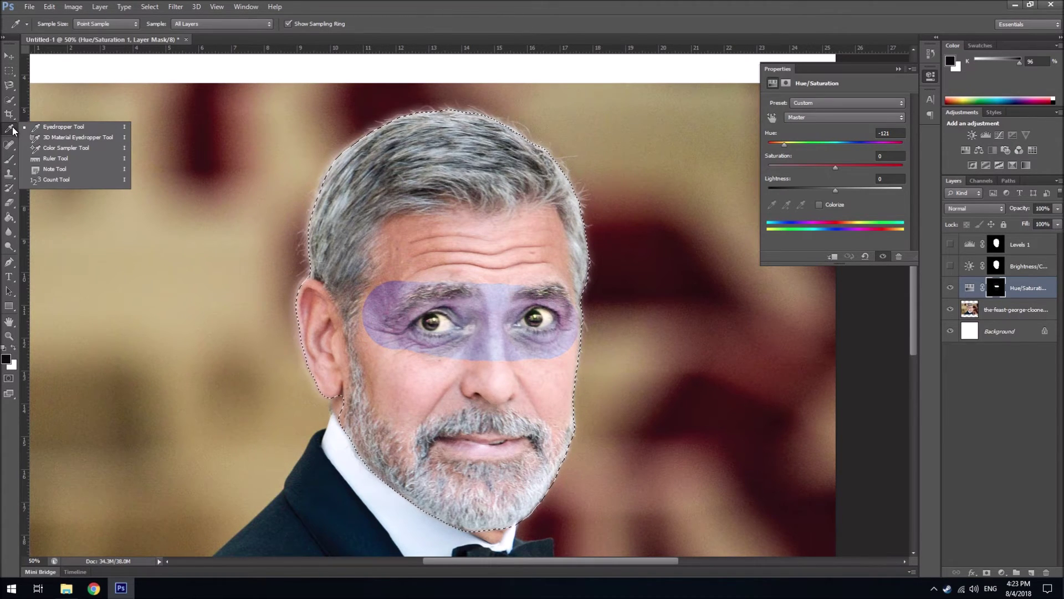
{"action": "left_click", "coordinate": [10, 159]}
{"action": "left_click", "coordinate": [42, 159]}
{"action": "left_click_drag", "start_coordinate": [357, 271], "coordinate": [517, 265]}
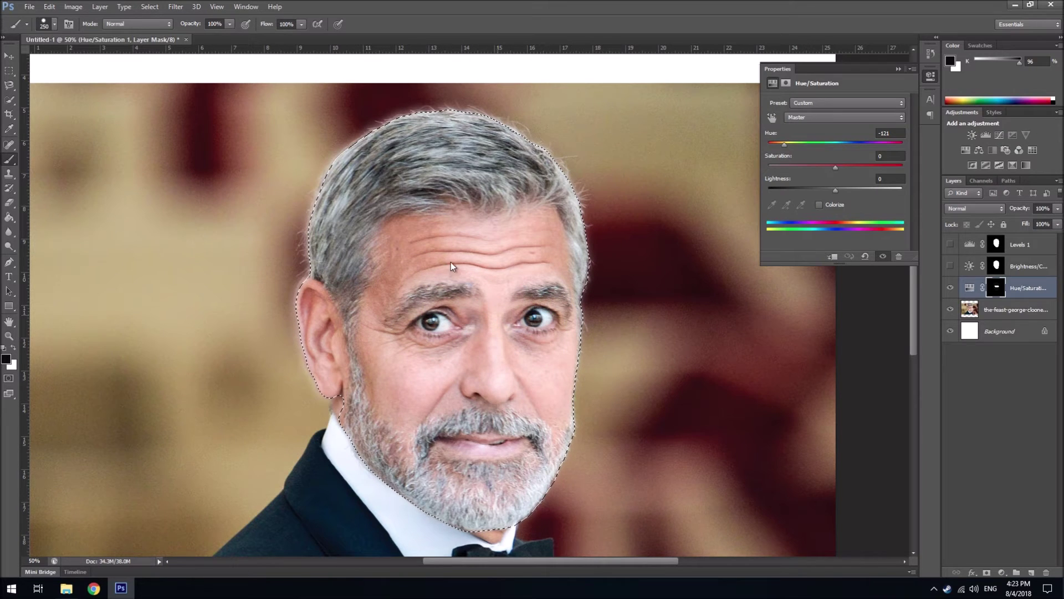
- Paint white on the mask for a purple band across the eyes and forehead
{"action": "right_click", "coordinate": [10, 160]}
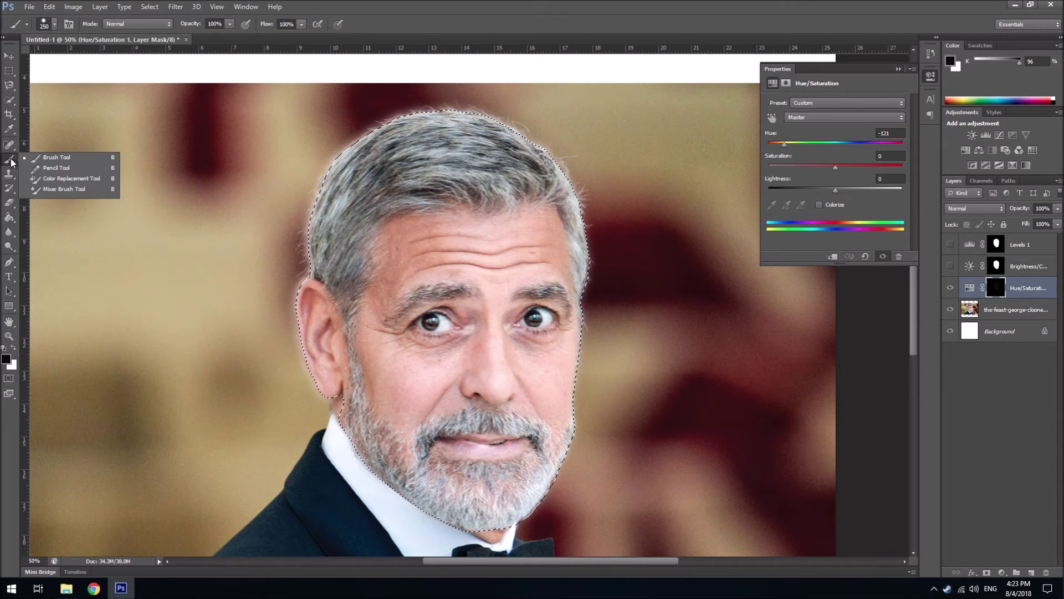
{"action": "left_click", "coordinate": [57, 160]}
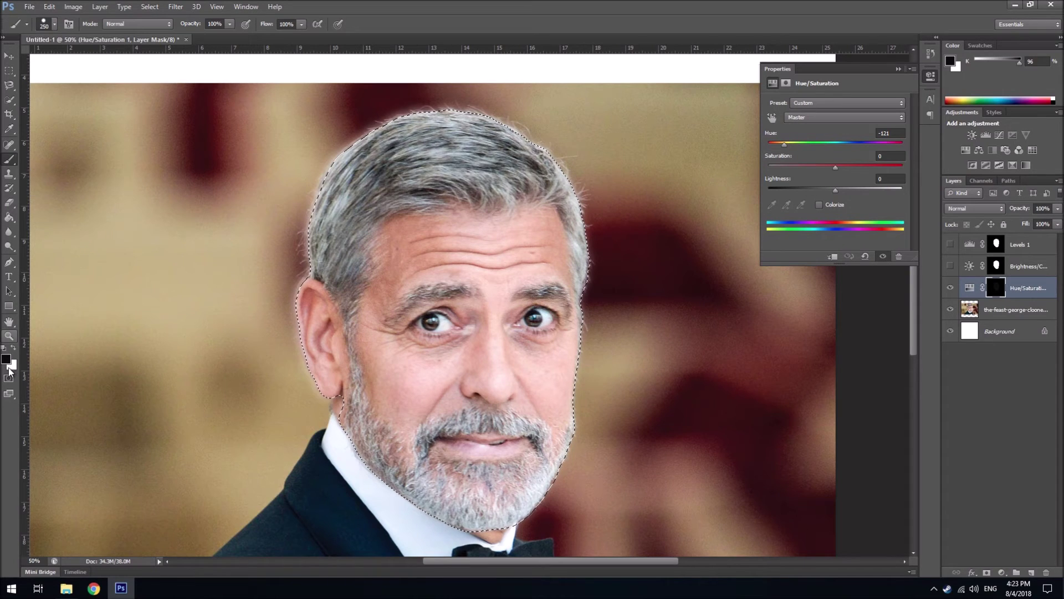
{"action": "left_click", "coordinate": [15, 347]}
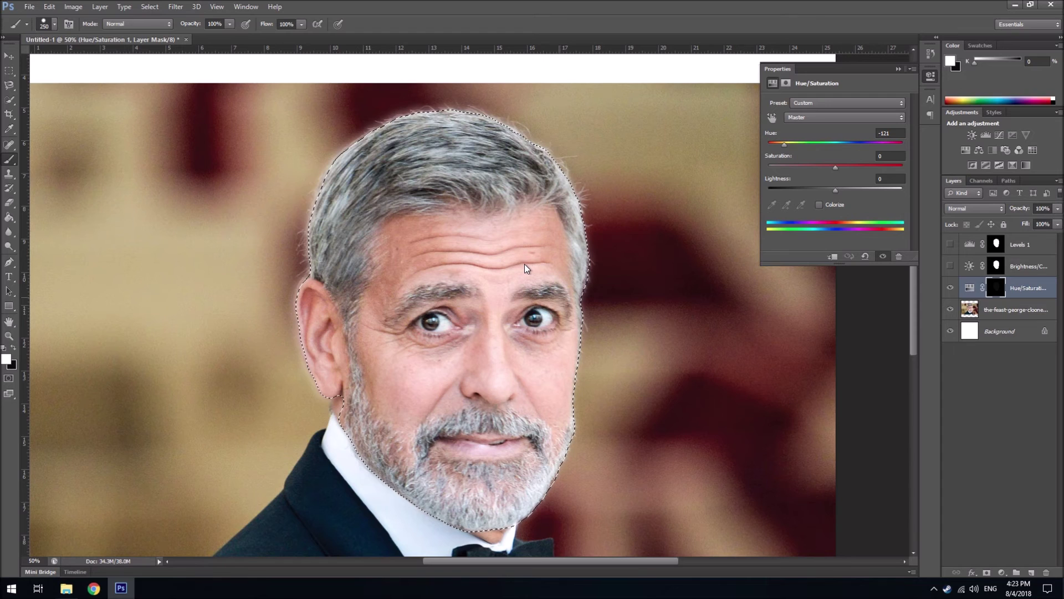
{"action": "left_click", "coordinate": [557, 297]}
{"action": "mouse_move", "coordinate": [524, 264]}
{"action": "left_mouse_down"}
{"action": "mouse_move", "coordinate": [519, 287]}
{"action": "mouse_move", "coordinate": [438, 327]}
{"action": "mouse_move", "coordinate": [352, 297]}
{"action": "mouse_move", "coordinate": [352, 263]}
{"action": "mouse_move", "coordinate": [524, 247]}
{"action": "left_mouse_up"}
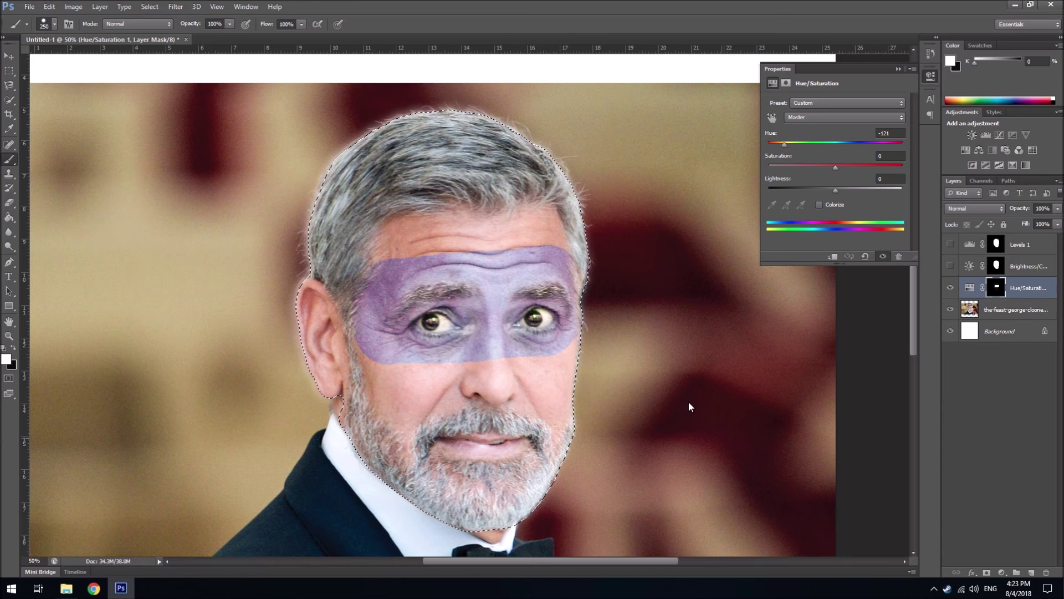